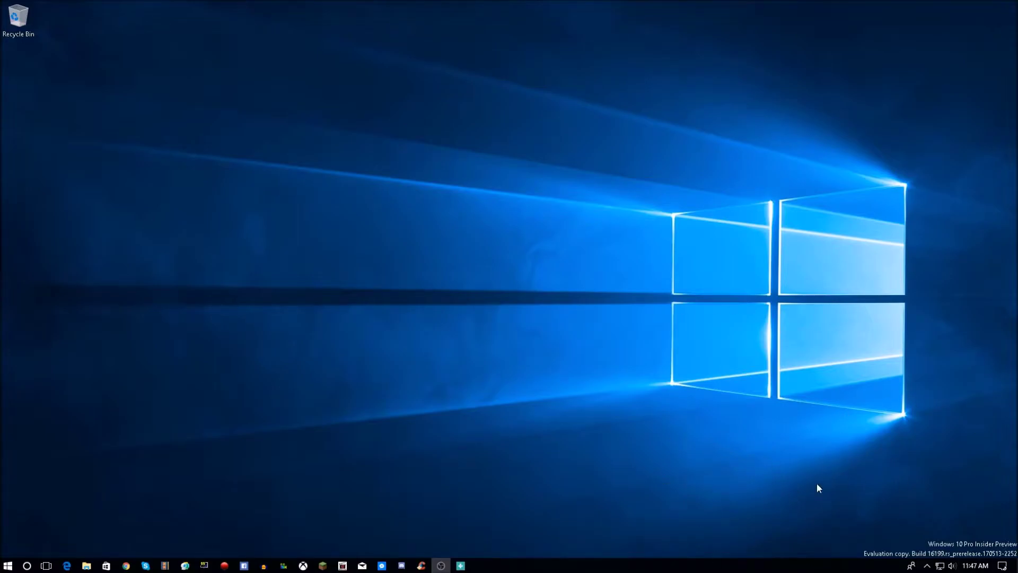
- Bring up the desktop context menu that offers Display settings
right_click(481, 282)
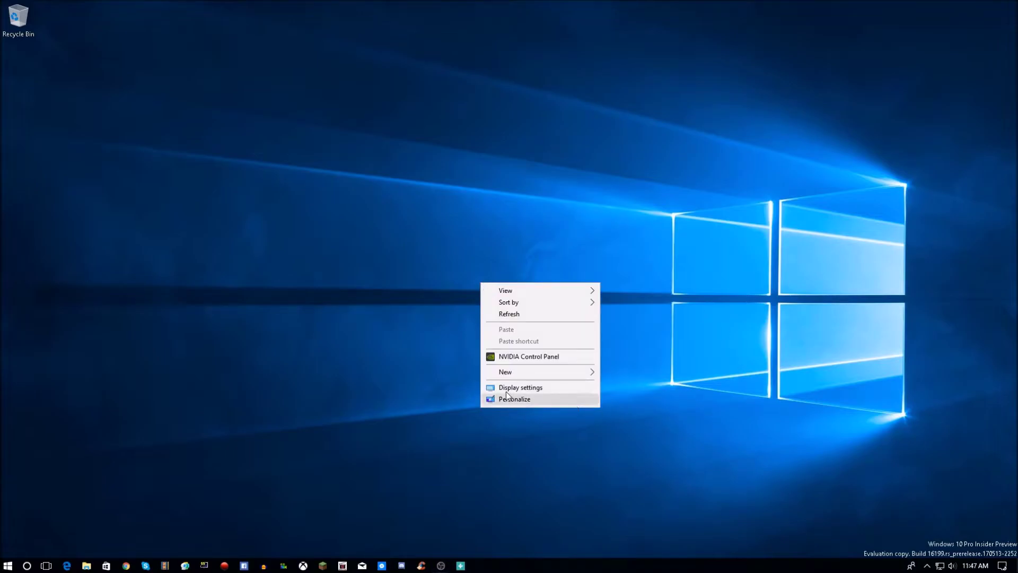
- Open Display settings, select monitor 2 and keep its resolution at 1920 × 1080 (Recommended)
left_click(535, 390)
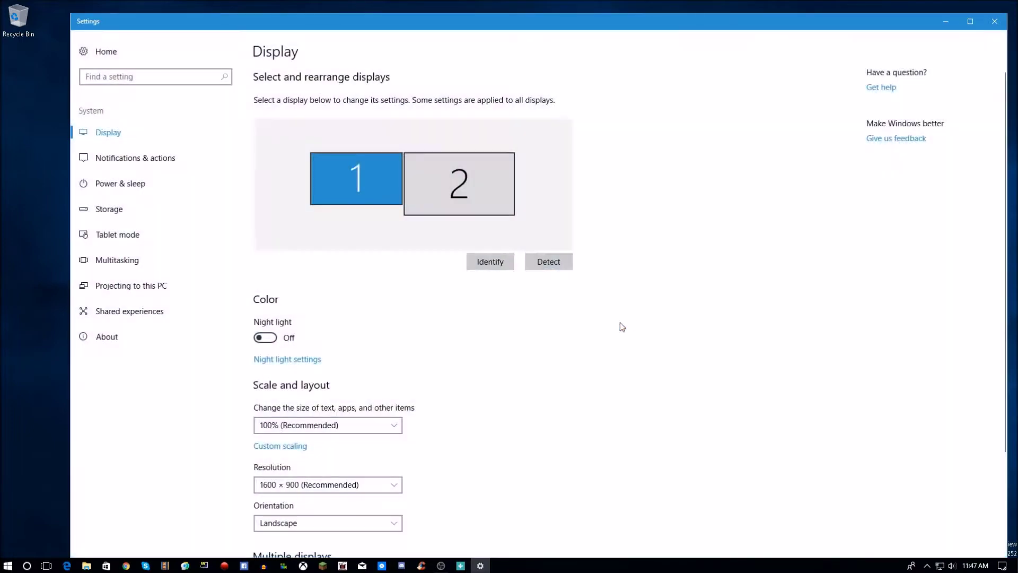
scroll(603, 330, "down", 3)
scroll(557, 239, "down", 2)
left_click(468, 79)
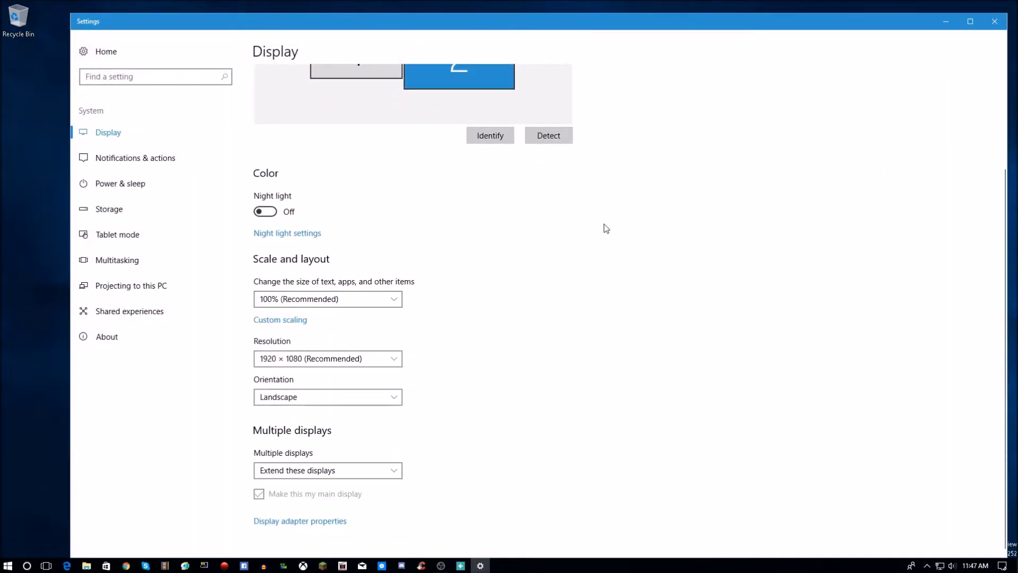
left_click(382, 359)
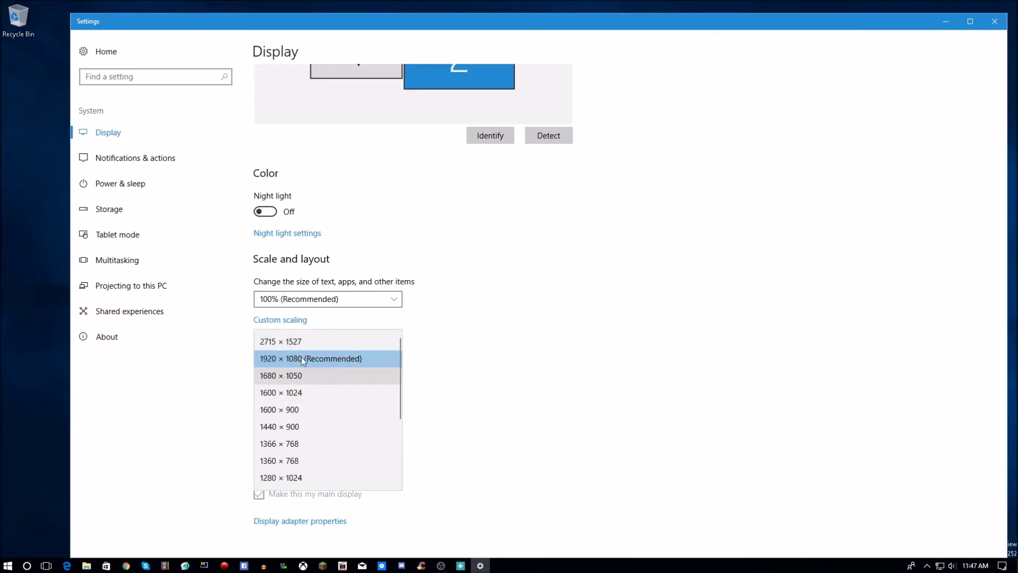
left_click(546, 326)
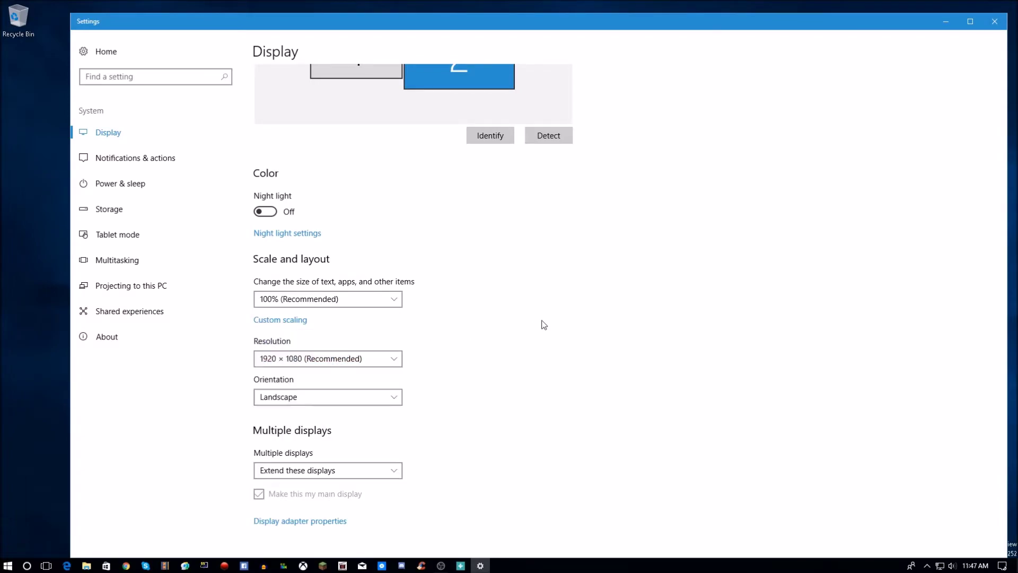
- Open the Display adapter properties window for the NVIDIA GeForce GTX 690
left_click(329, 522)
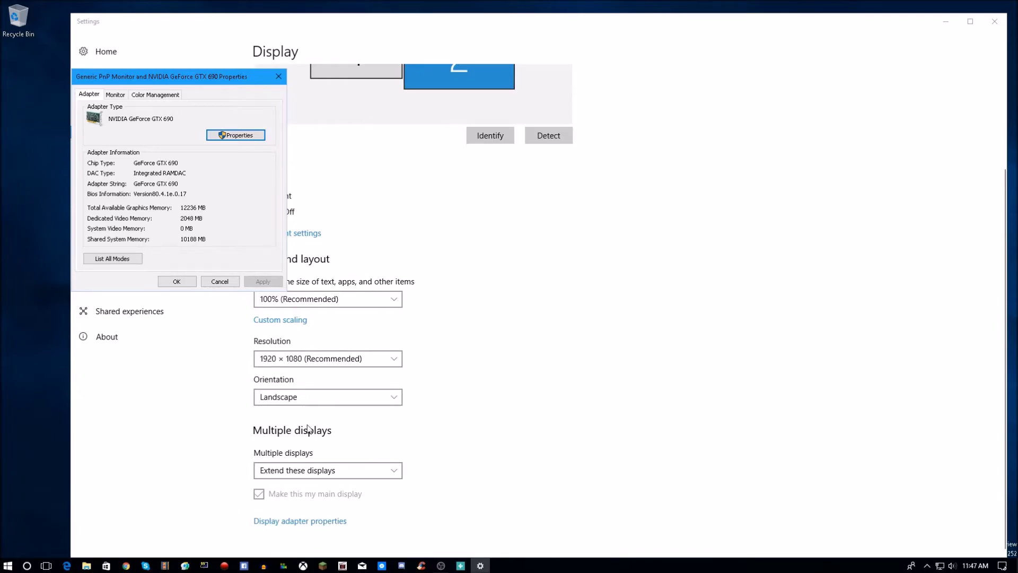
scroll(621, 397, "up", 2)
scroll(620, 392, "down", 3)
- Set the monitor's screen refresh rate to 60 Hertz, apply it and close with OK
left_click(116, 95)
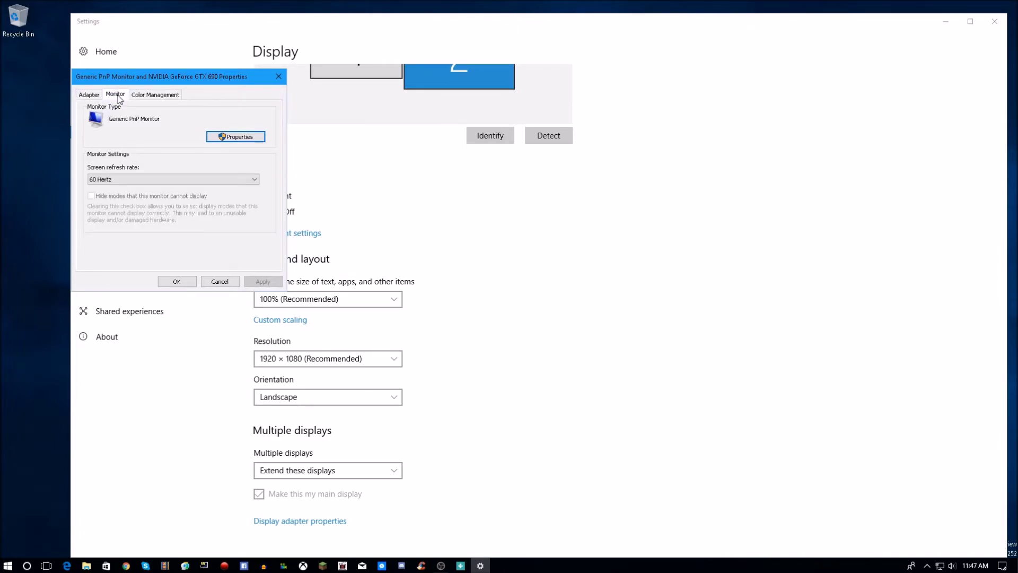
left_click(142, 177)
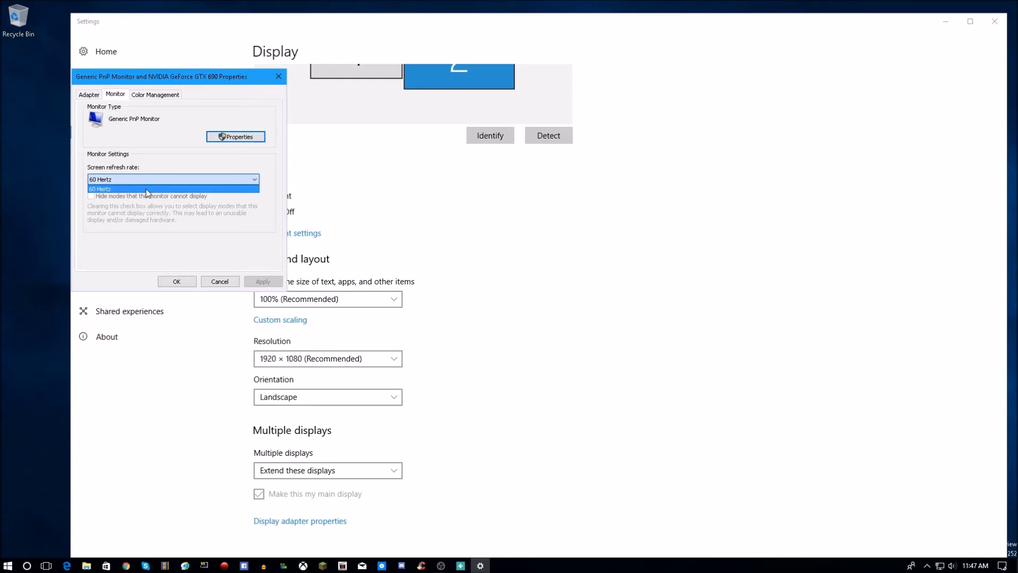
left_click(146, 188)
left_click(133, 183)
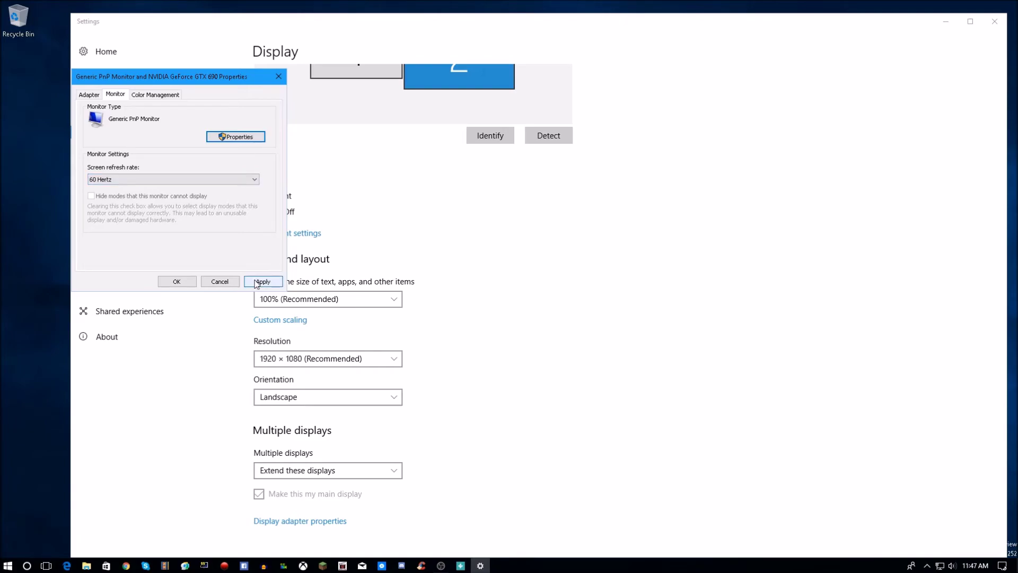
left_click(262, 283)
left_click(177, 282)
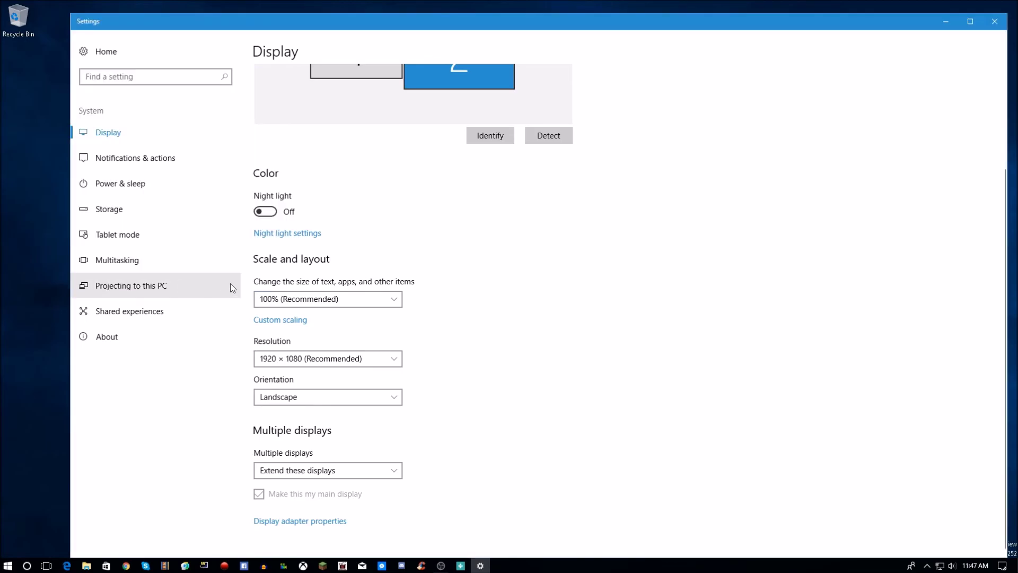